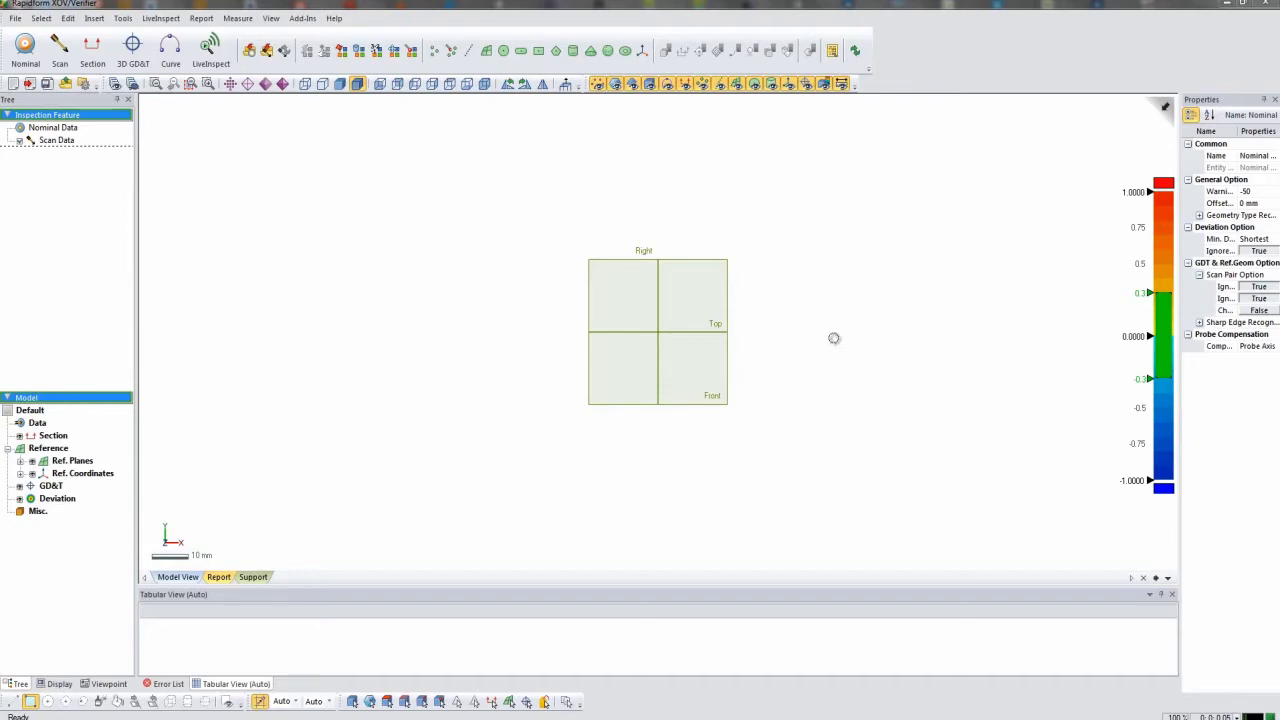
Start a LiveInspect interactive alignment and probe three planes with the arm.
click(210, 47)
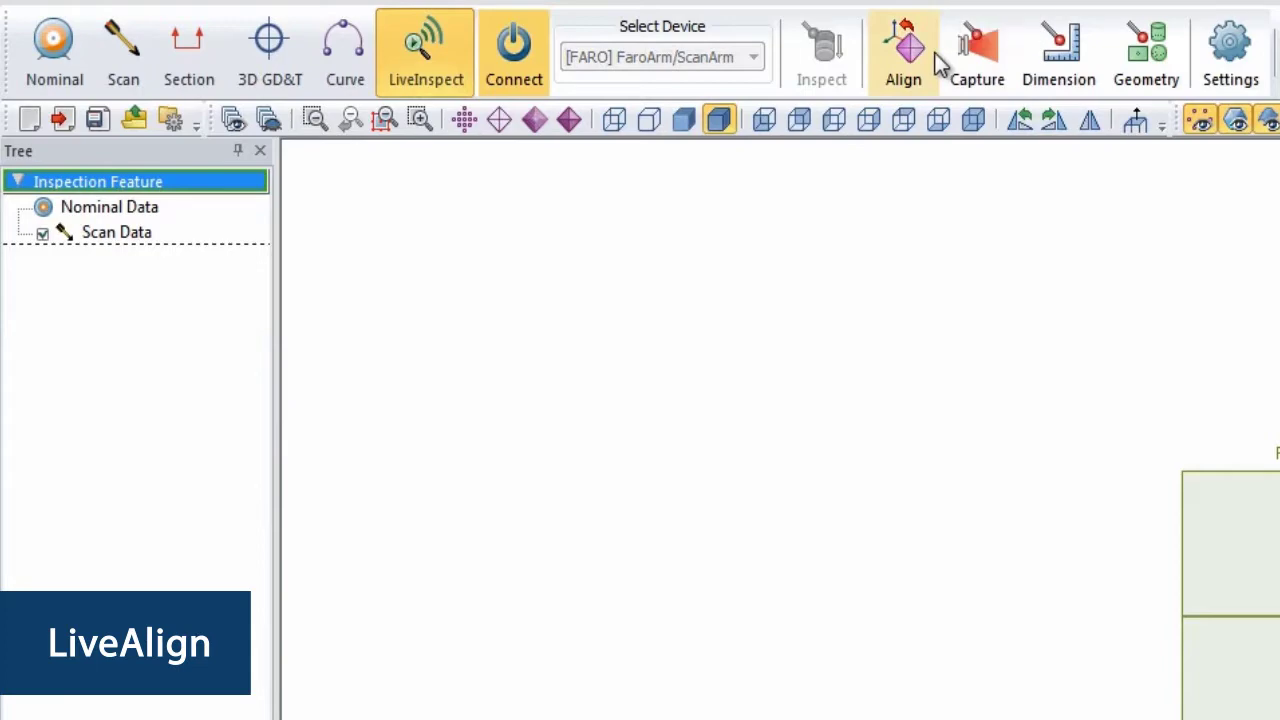
click(928, 80)
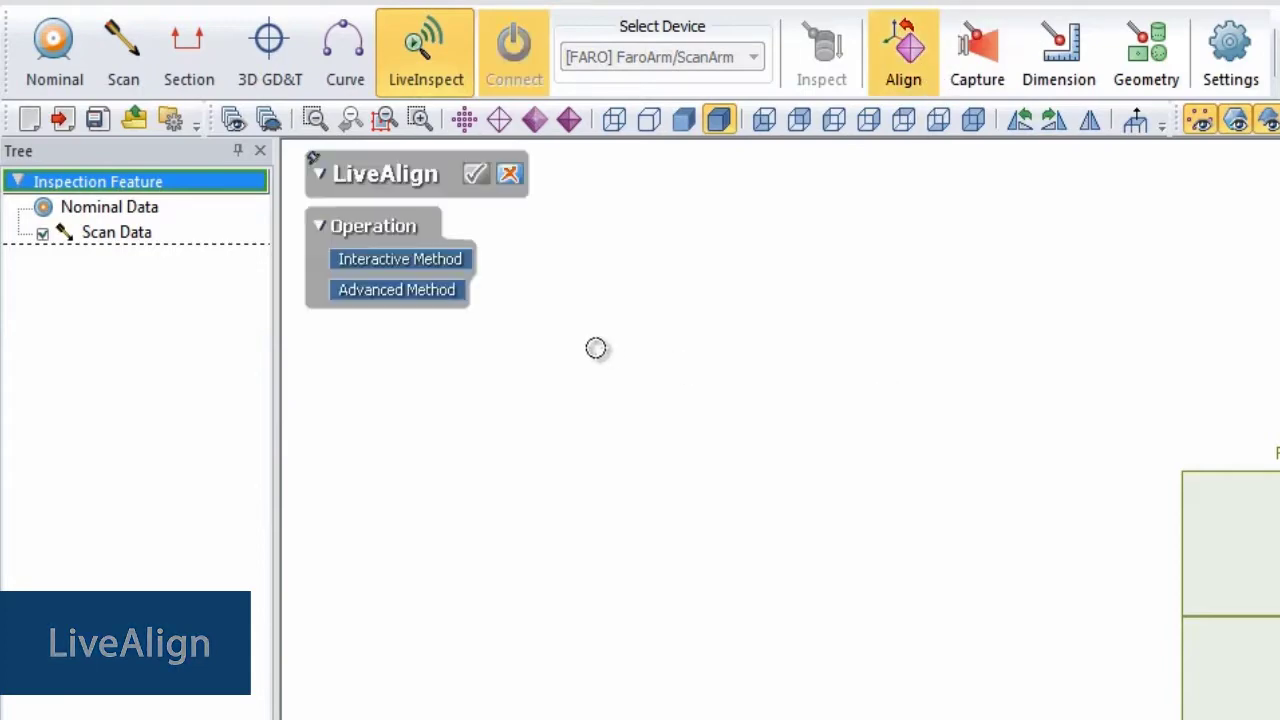
click(433, 259)
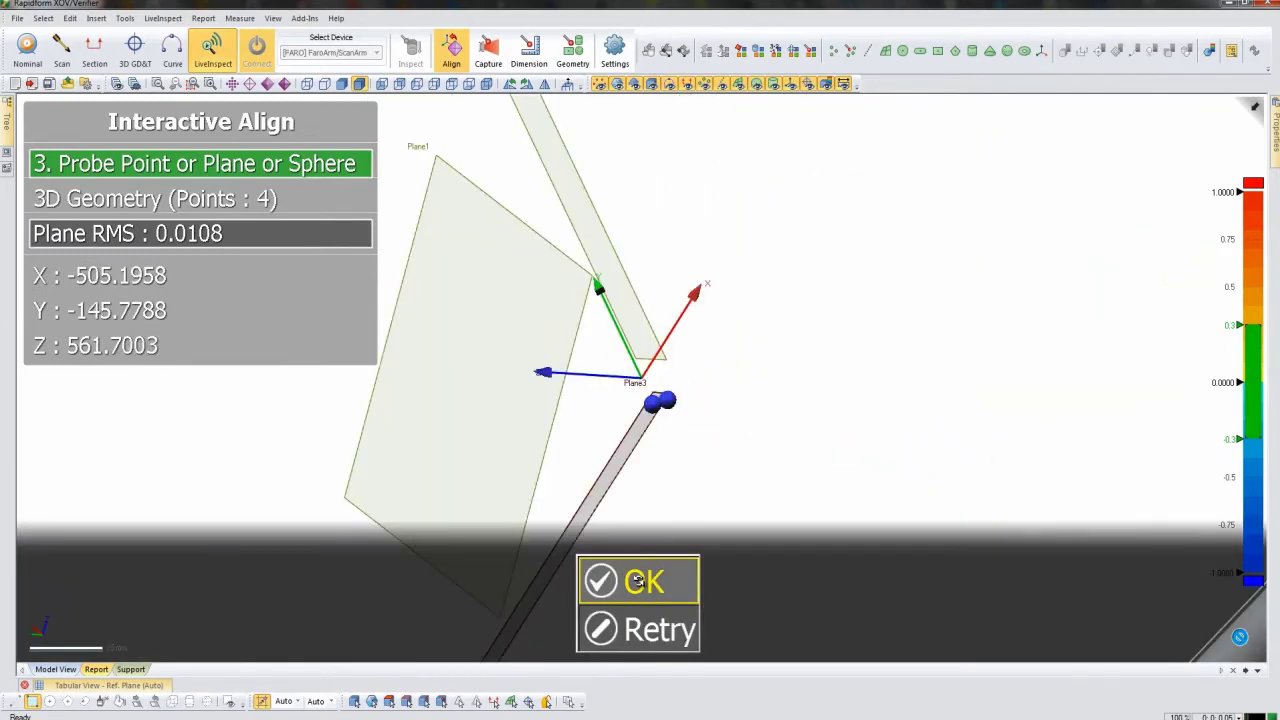
Accept the three probed planes to create the Transform1 alignment.
click(637, 581)
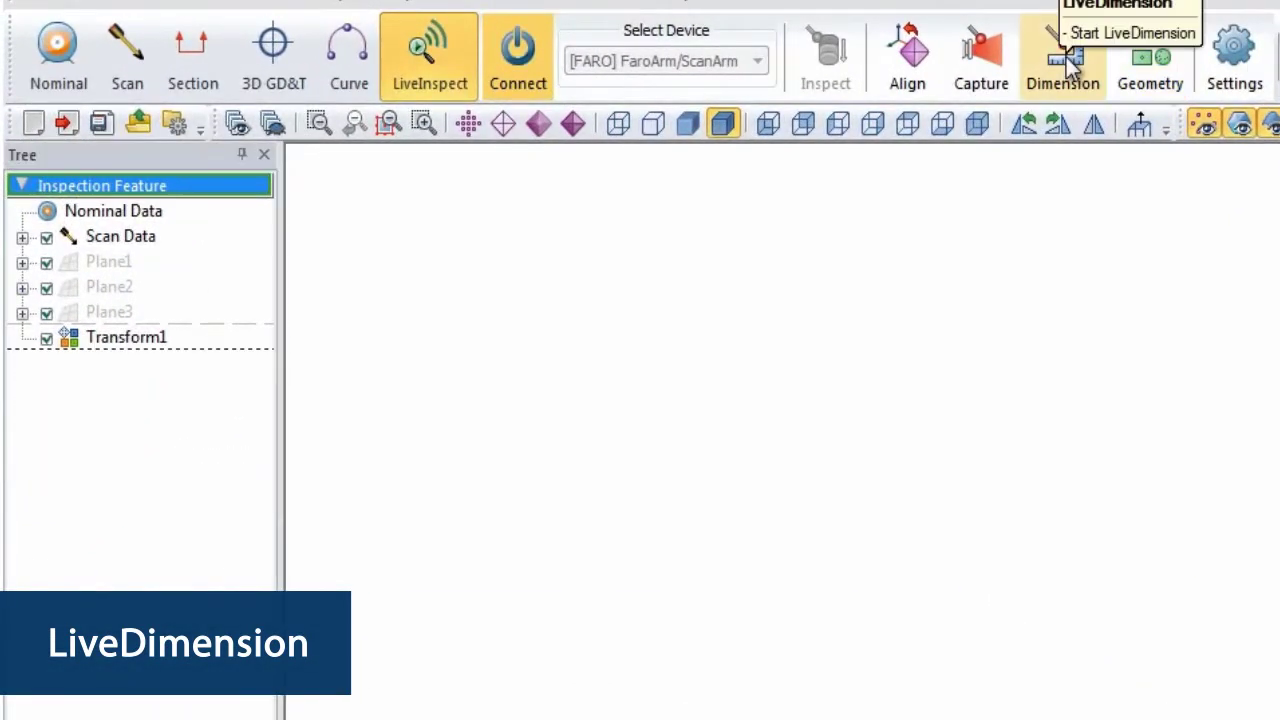
Live-dimension Plane4–Plane6 and two circles (134.6366, 119.9326), then select the 119.93 dimension.
click(1066, 62)
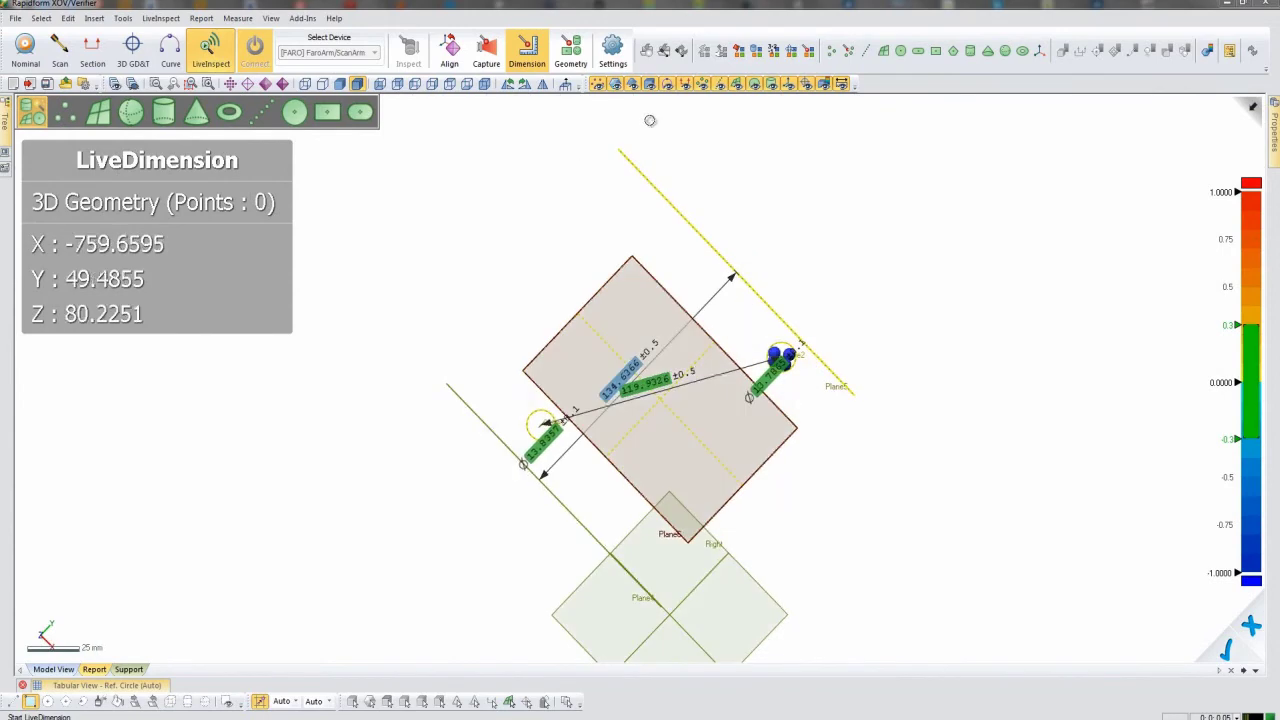
click(527, 50)
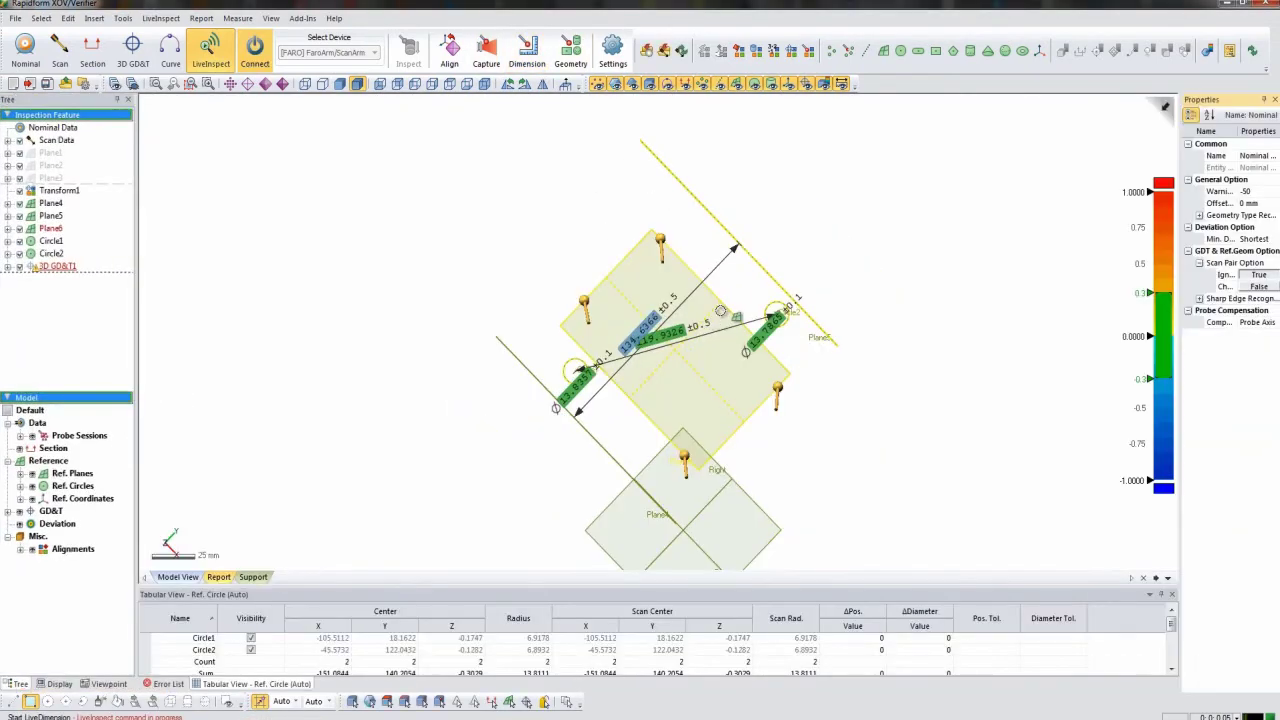
right_drag(595, 447, 626, 352)
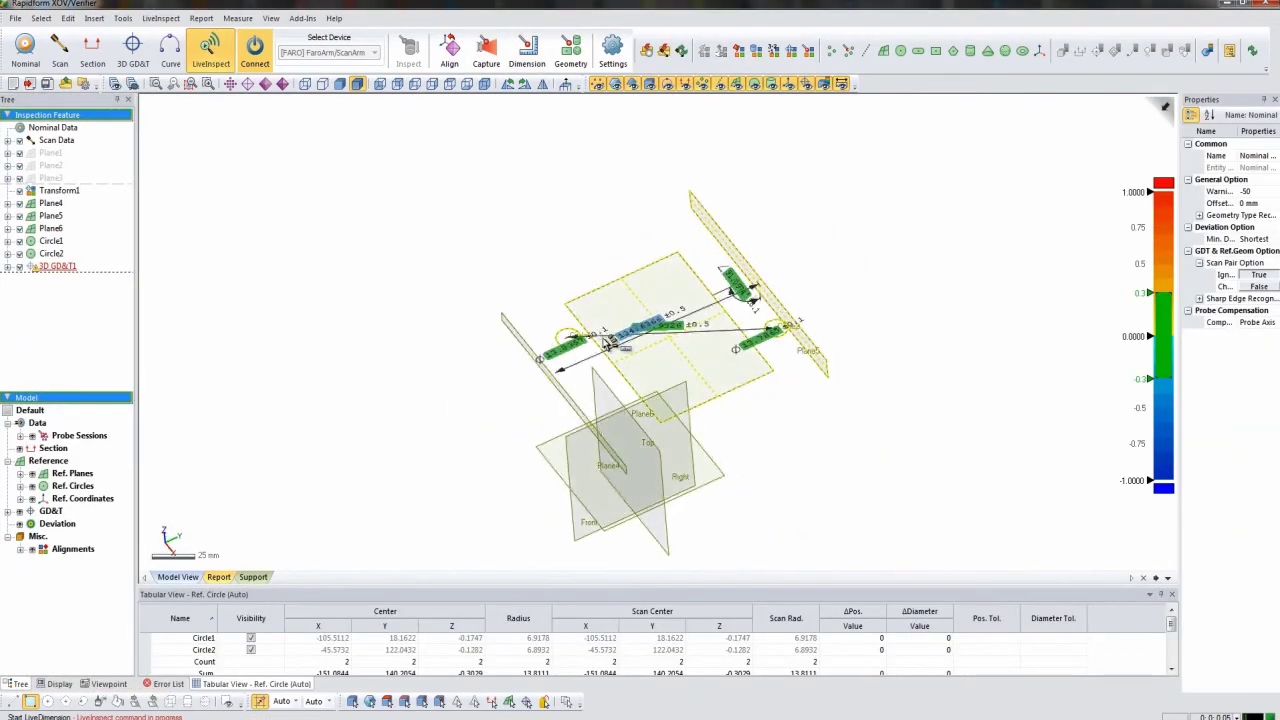
scroll(630, 345, up, 3)
scroll(686, 343, up, 2)
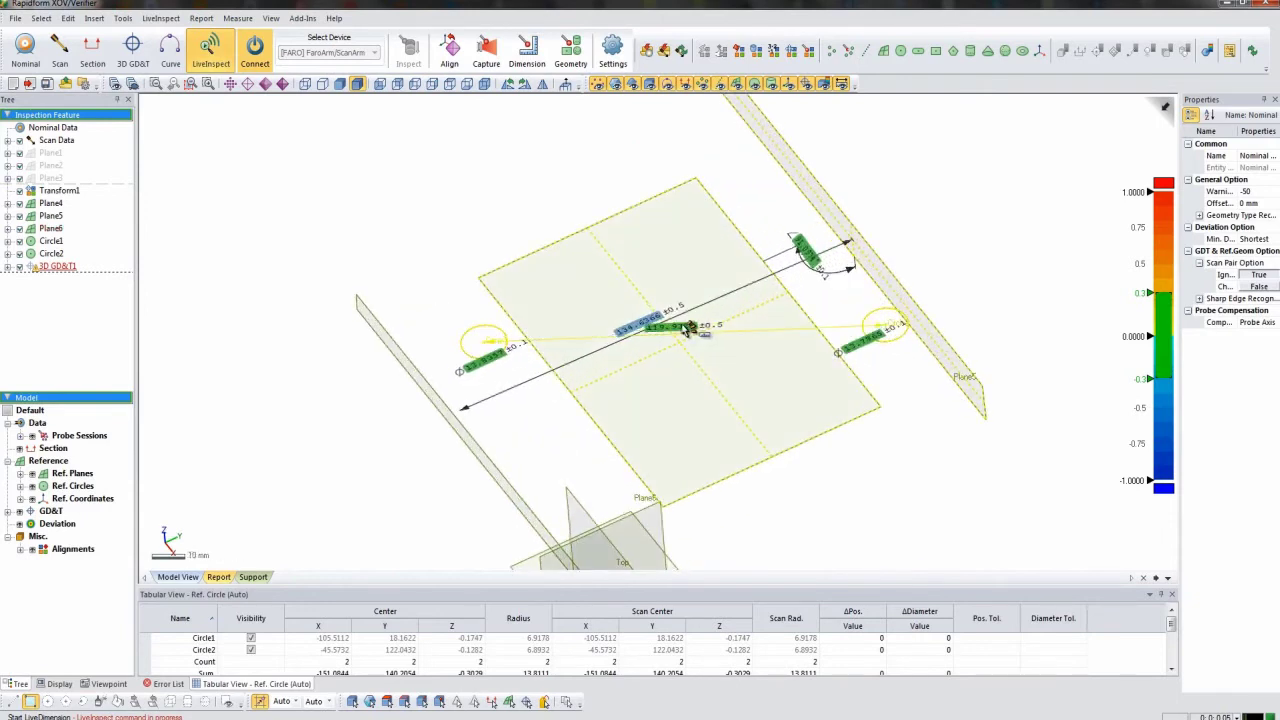
click(686, 330)
Align the 119.93 circle dimension to the Y-axis with a 102 nominal value.
double_click(686, 330)
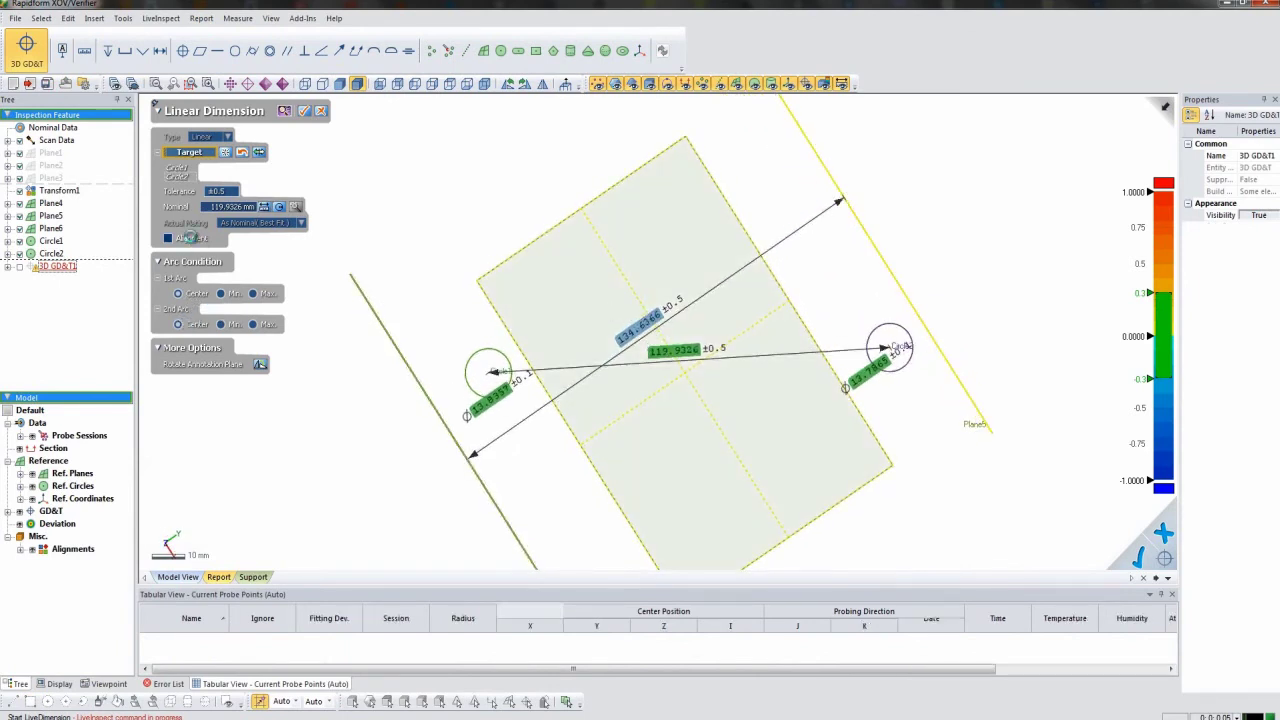
click(185, 239)
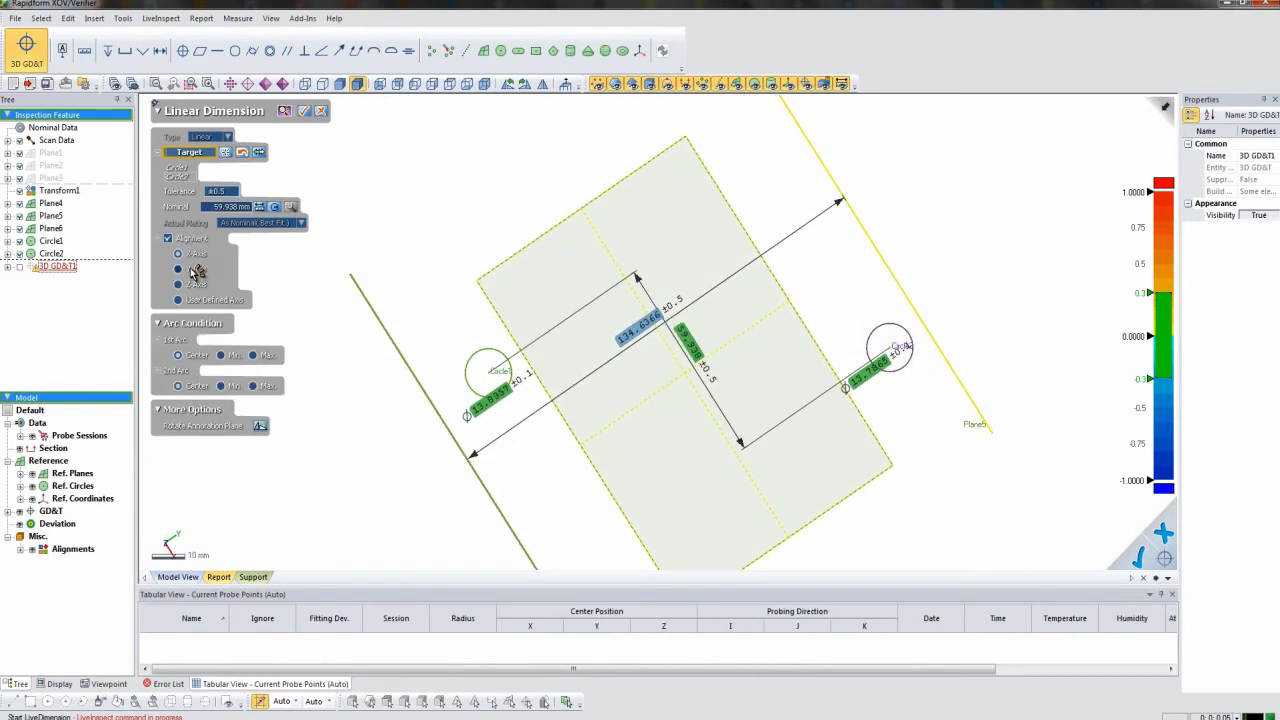
click(180, 269)
text(102)
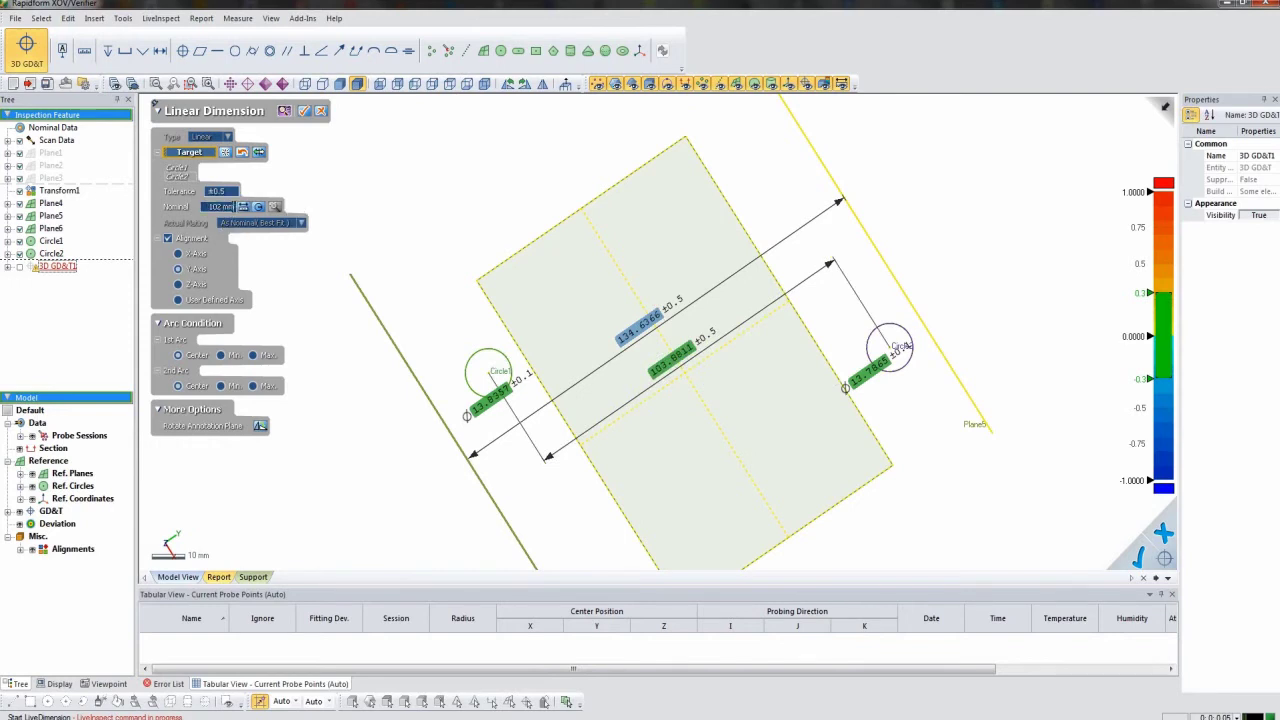
key(Return)
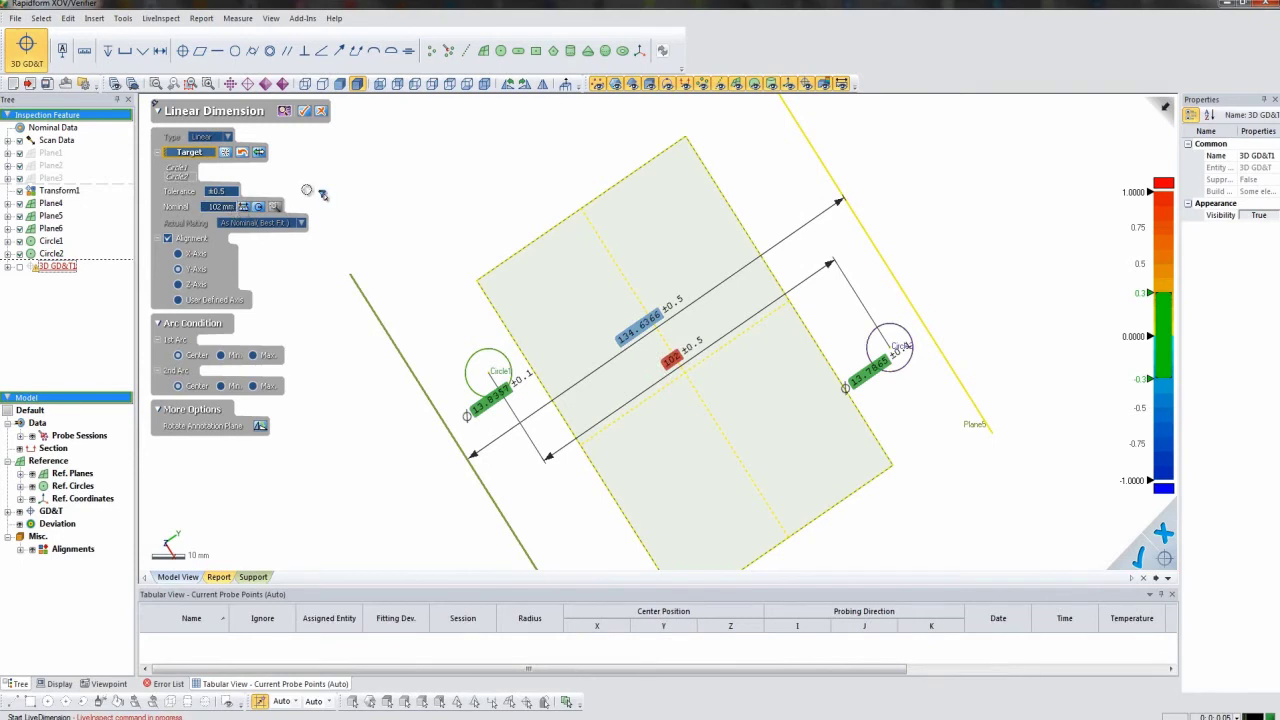
click(307, 111)
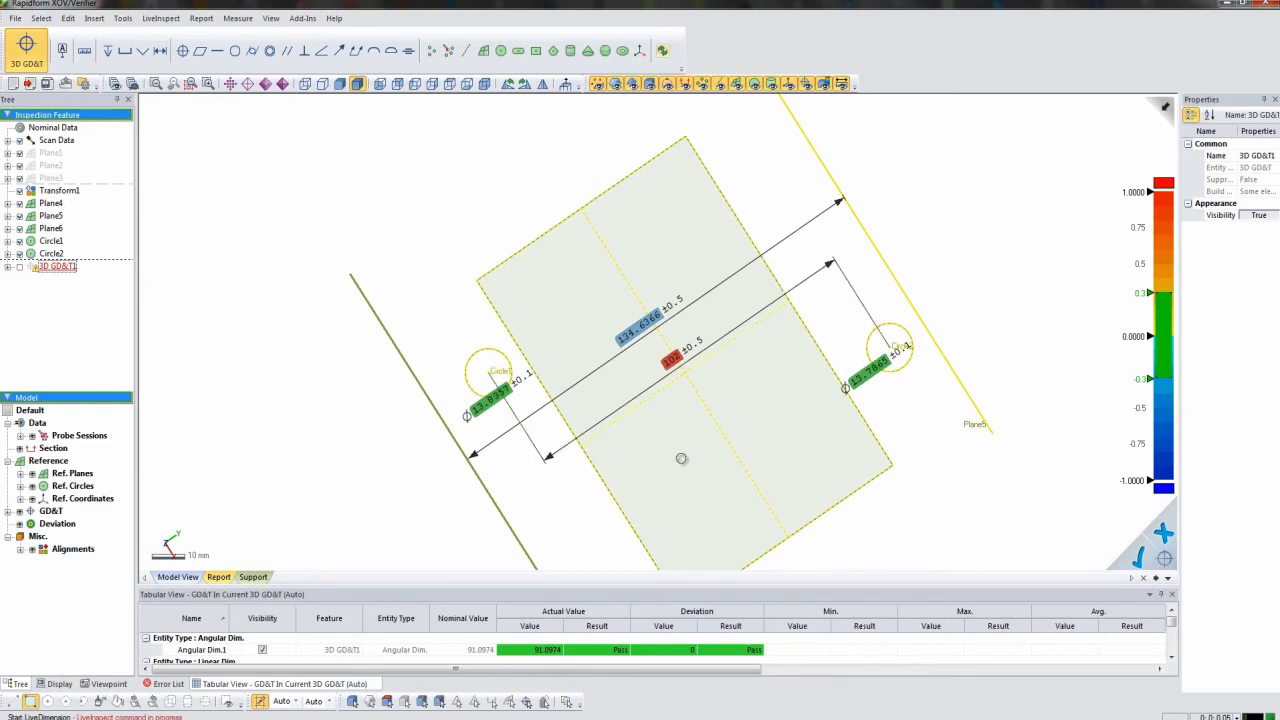
right_drag(681, 458, 721, 280)
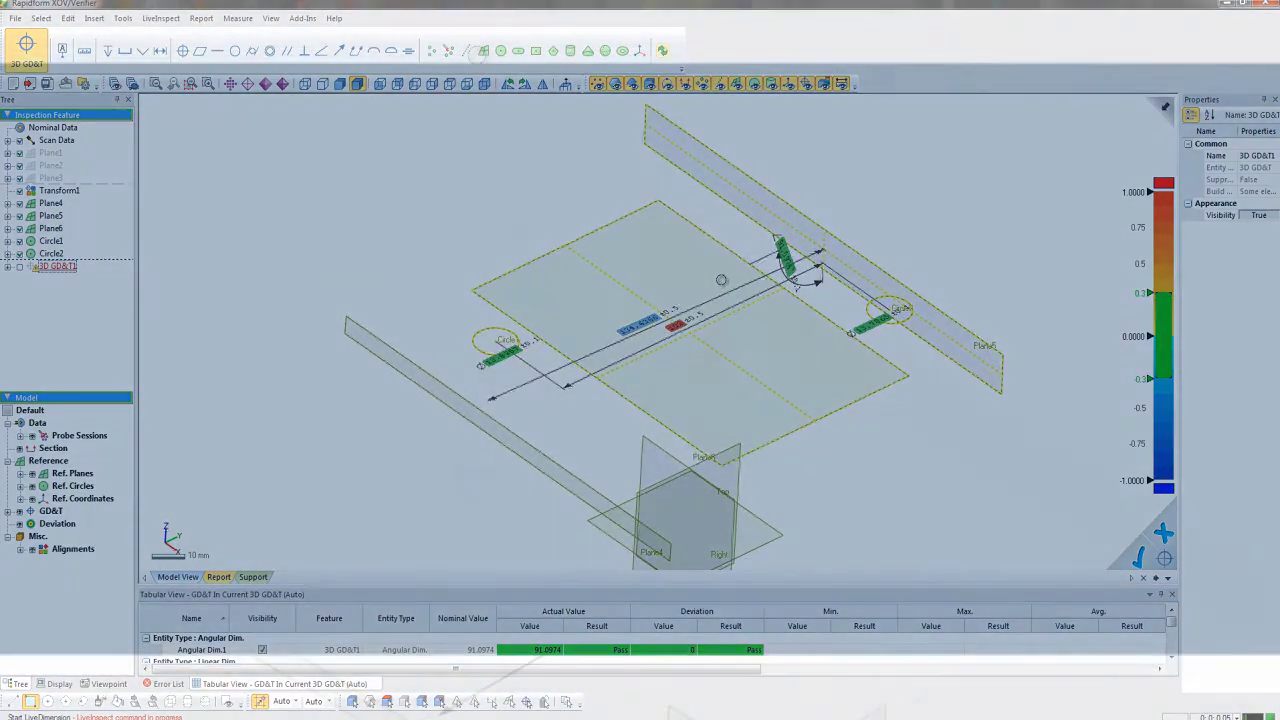